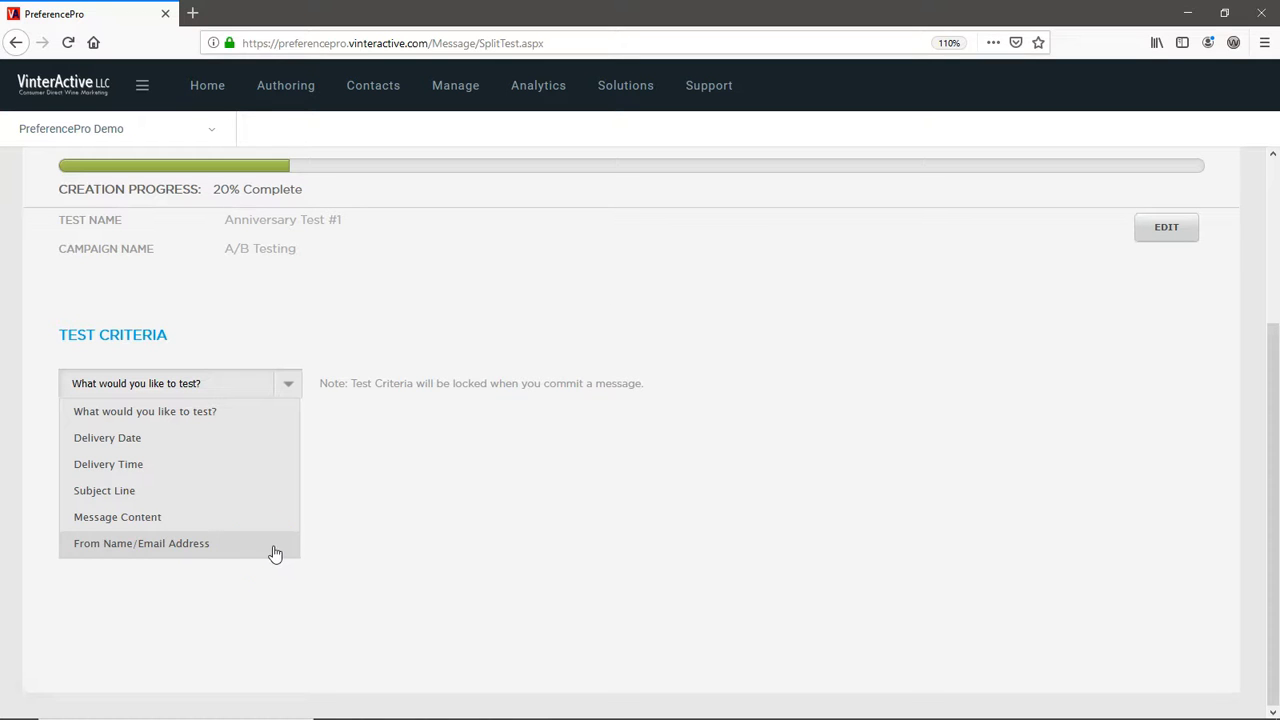
- Set the test criteria to Subject Line with 2 messages to test
left_click(146, 500)
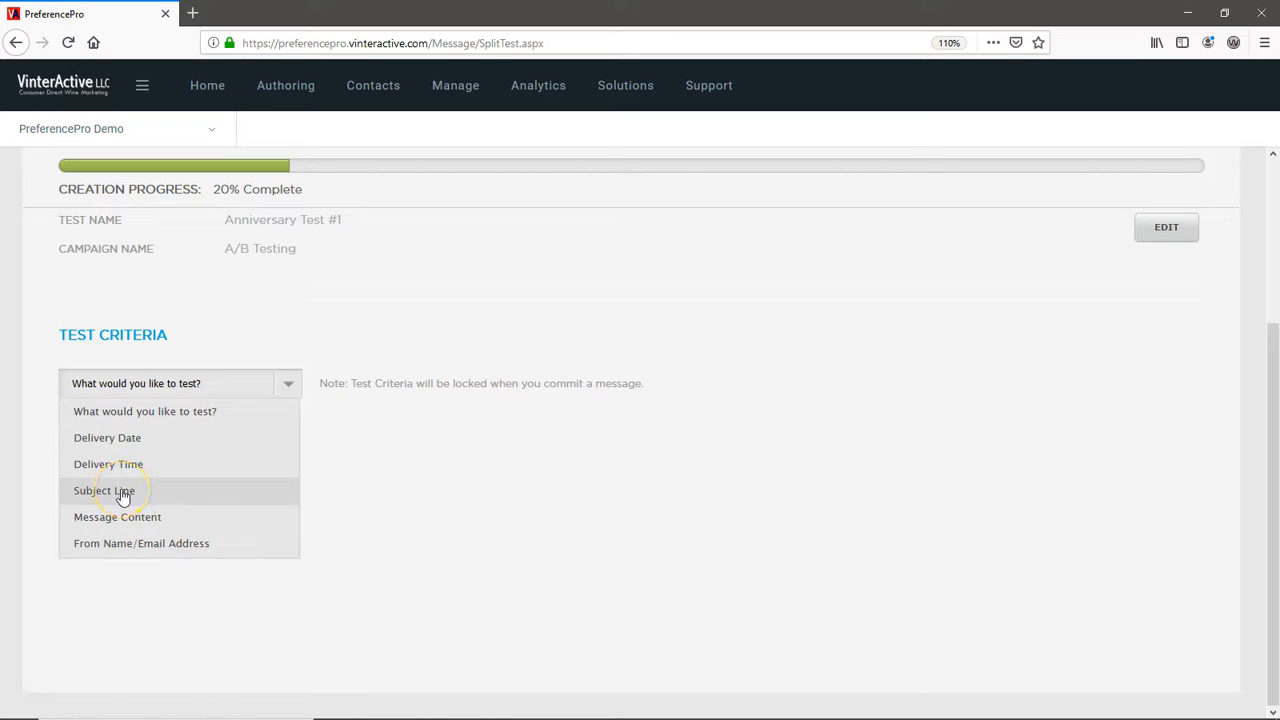
left_click(121, 492)
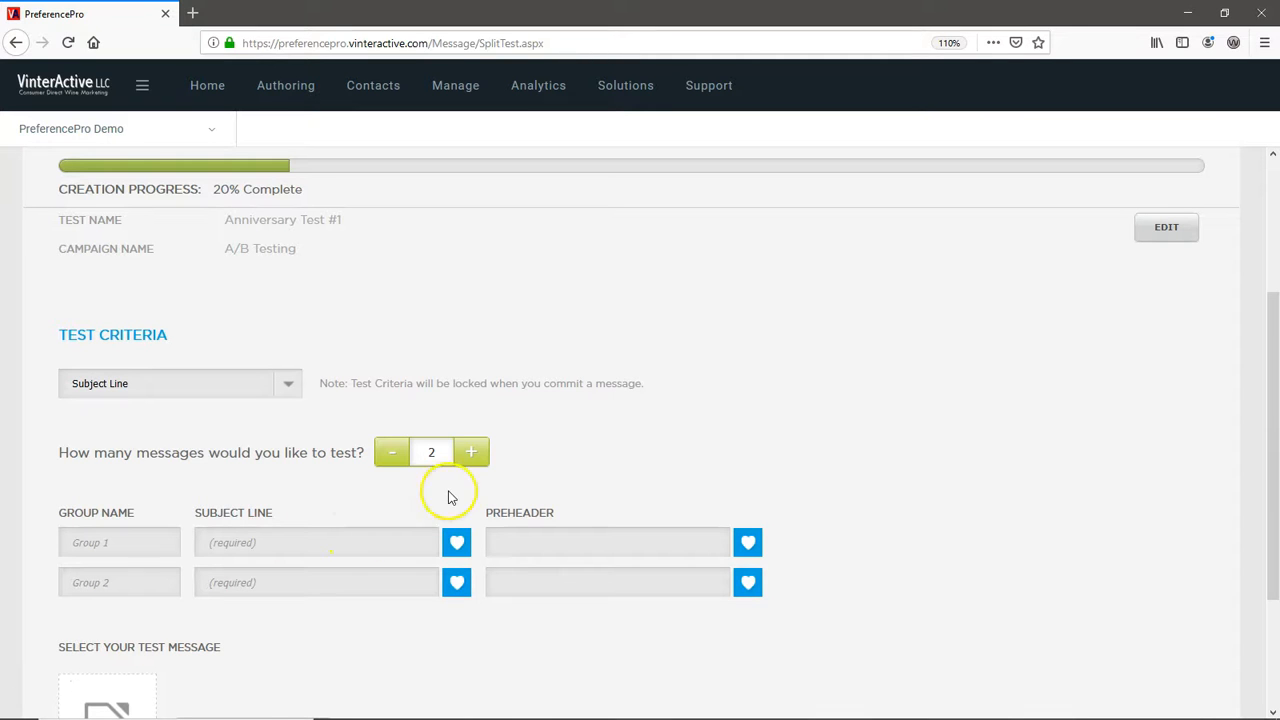
left_click(471, 452)
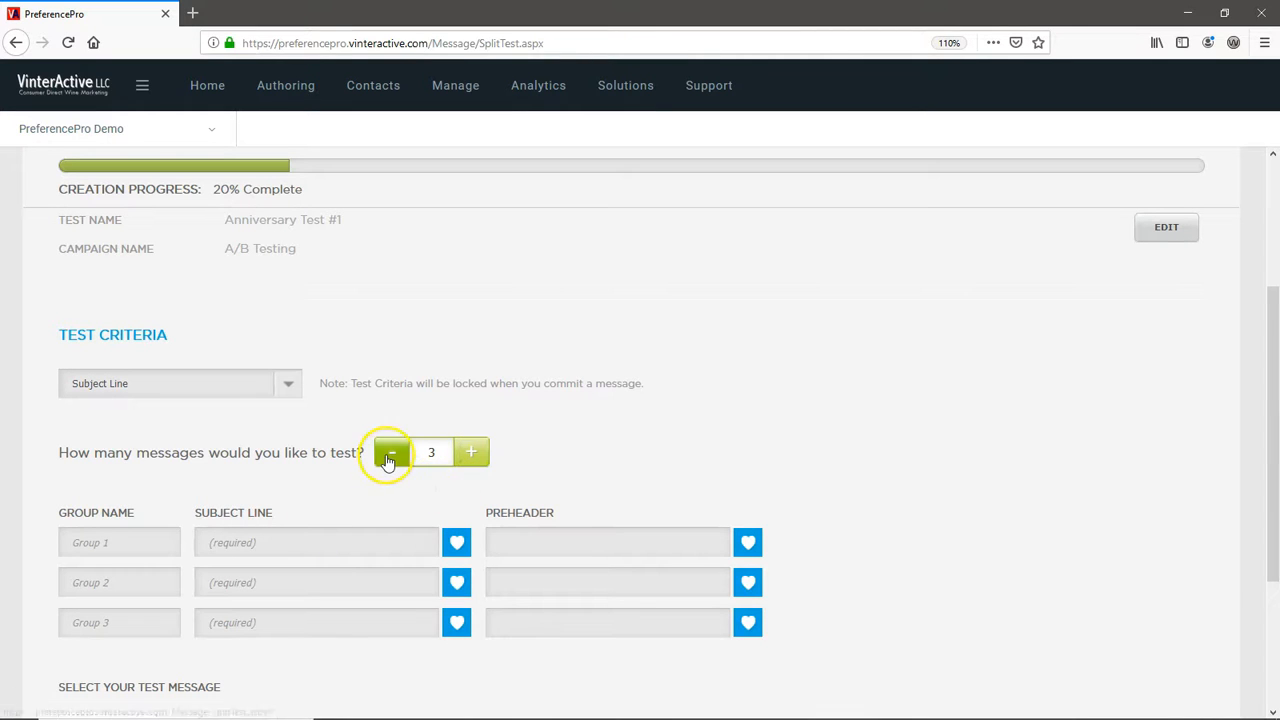
left_click(391, 455)
- Name the two test groups Control Group and Test Group
left_click(106, 541)
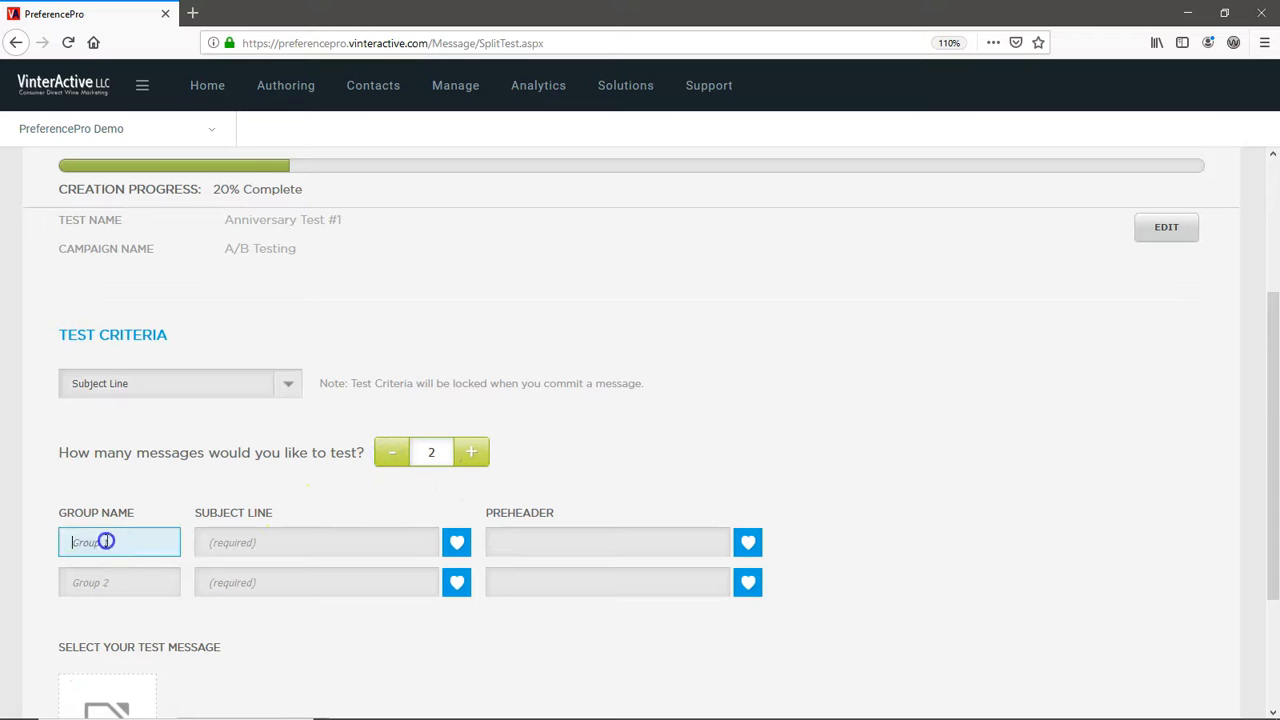
left_click(105, 567)
left_click(103, 580)
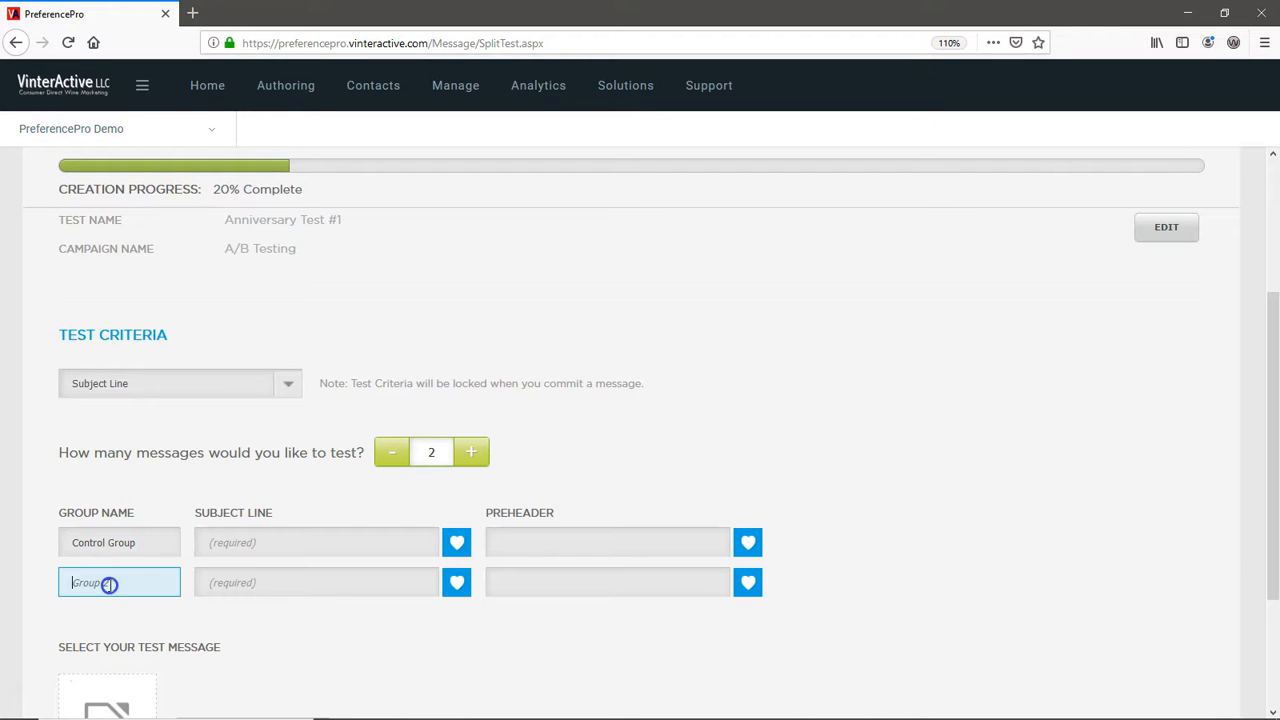
left_click(108, 606)
- Give the Control Group the subject line "Happy Anniversary😍" and the preheader "Here's to Beautiful Relationship!"
left_click(226, 541)
left_click(222, 566)
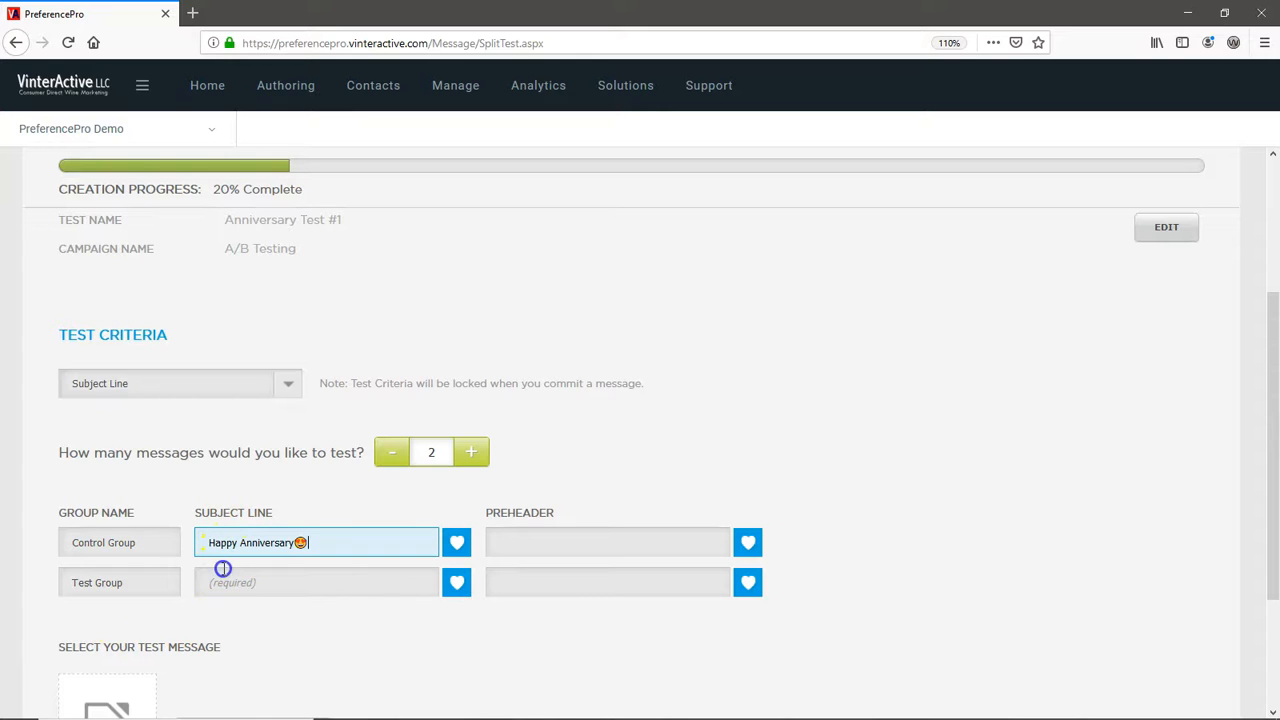
left_click(502, 541)
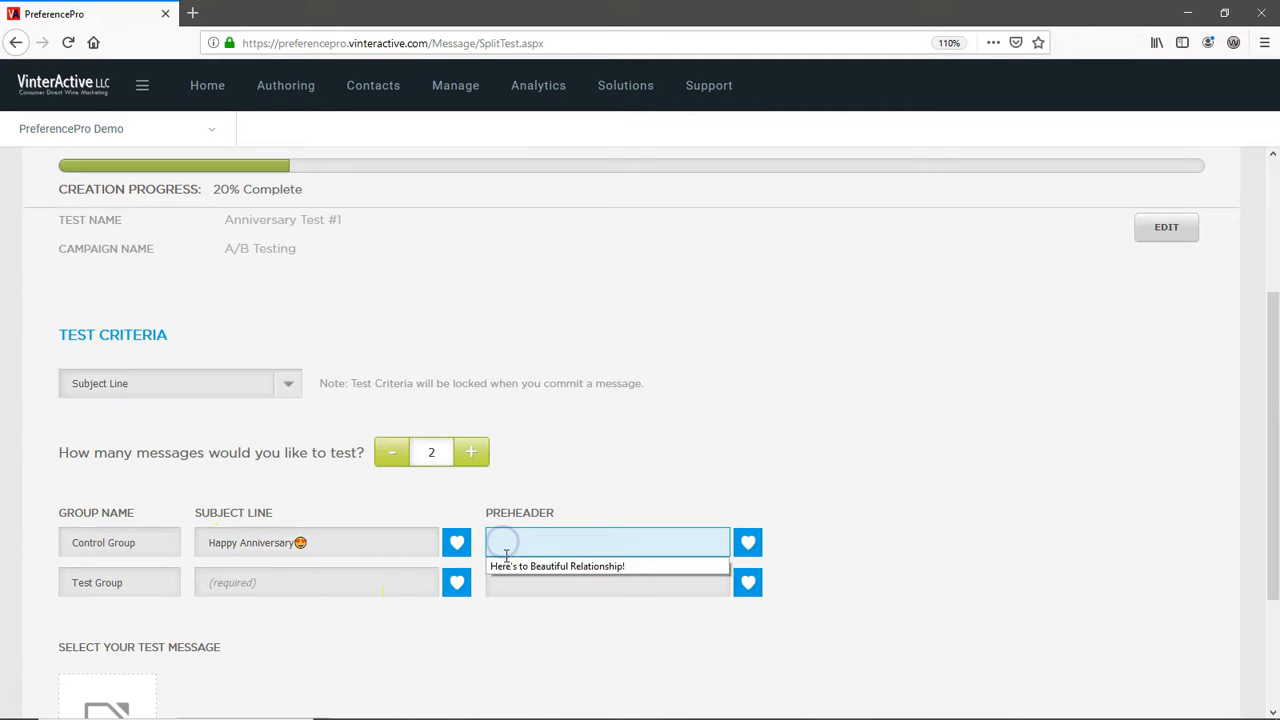
left_click(506, 566)
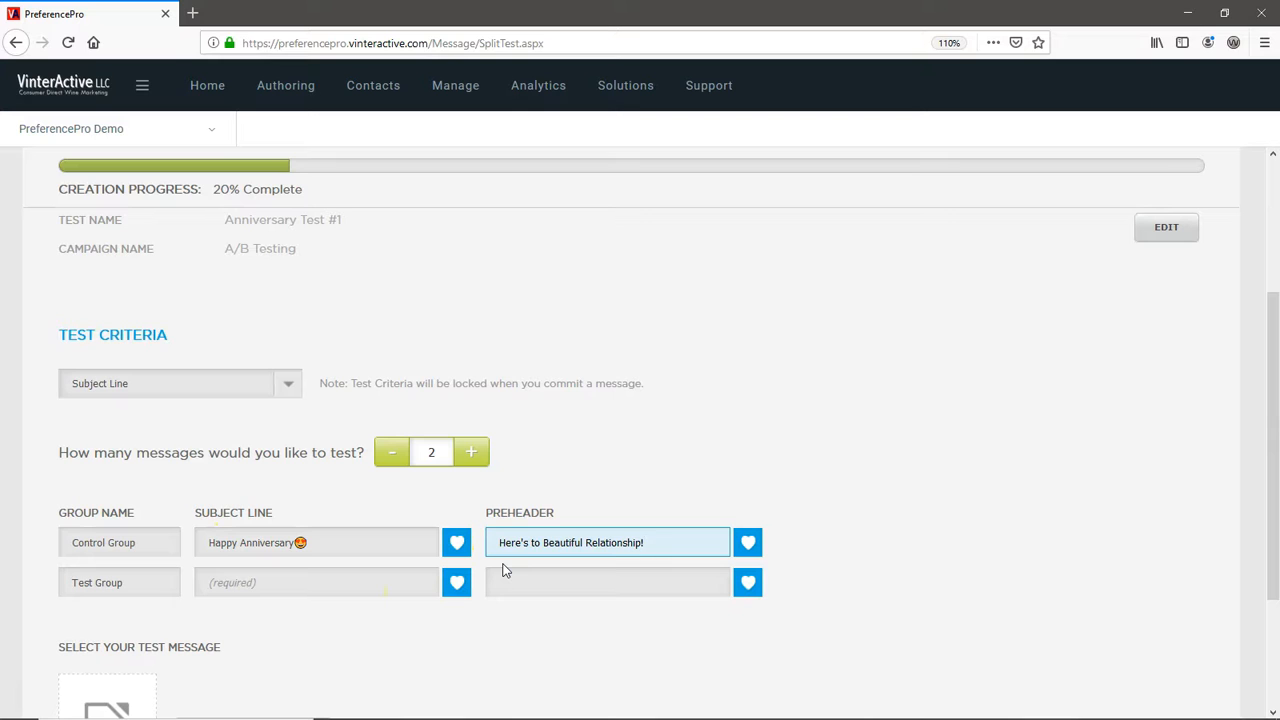
- Give the Test Group the subject line "FREE Shipping + 15% Off Your Favorite Wines!" and the preheader "Happy Anniversary🍷"
left_click(269, 584)
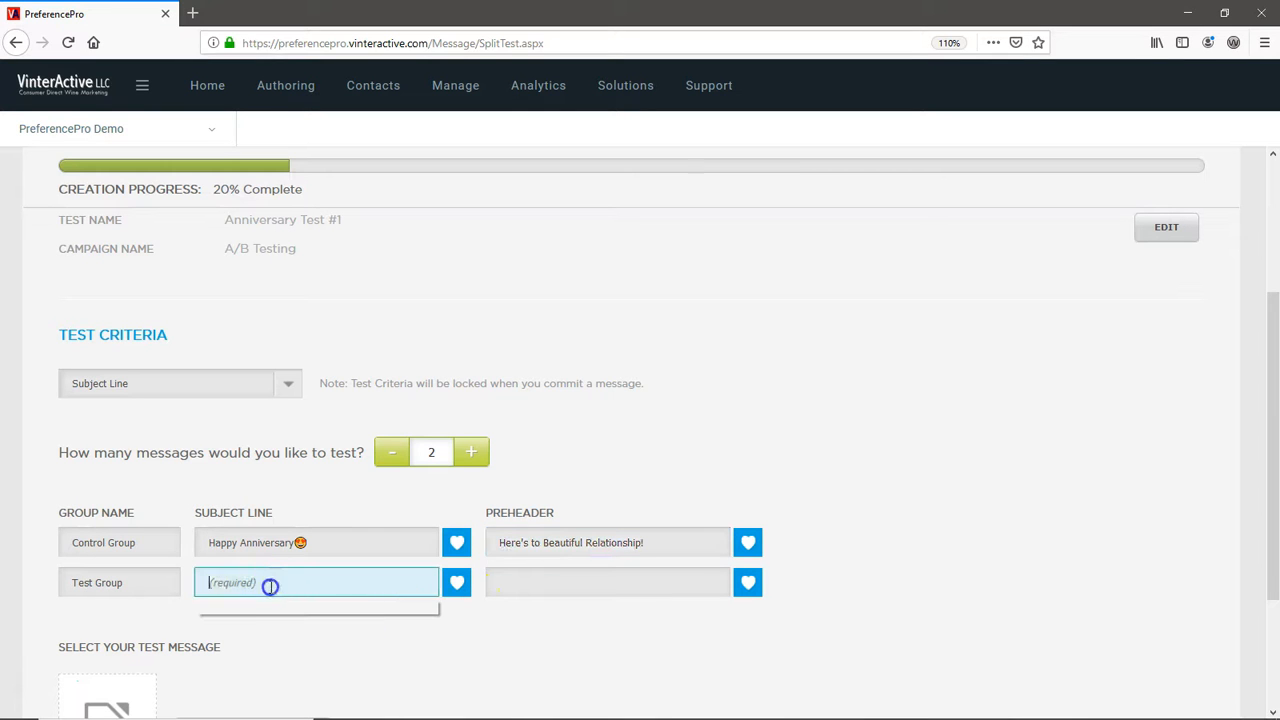
left_click(269, 607)
left_click(506, 583)
left_click(510, 607)
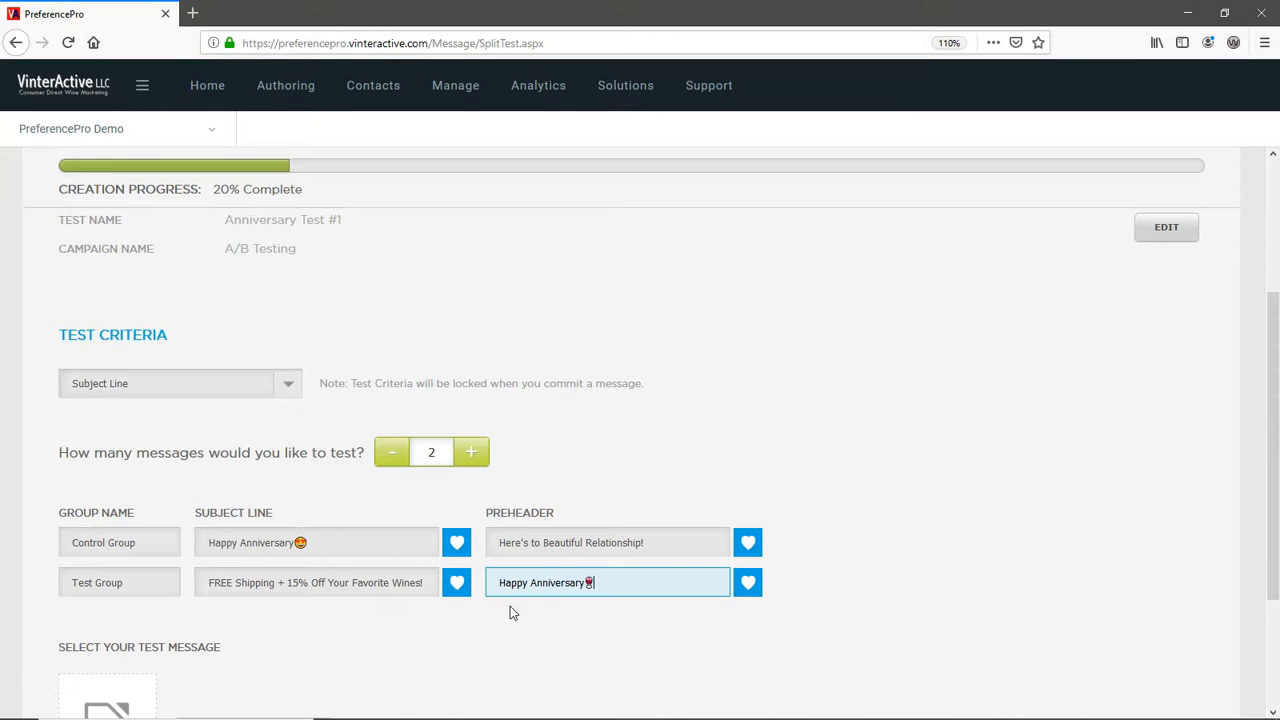
- Select the saved message Happy Anniversary as the test message
scroll(510, 606, "down", 3)
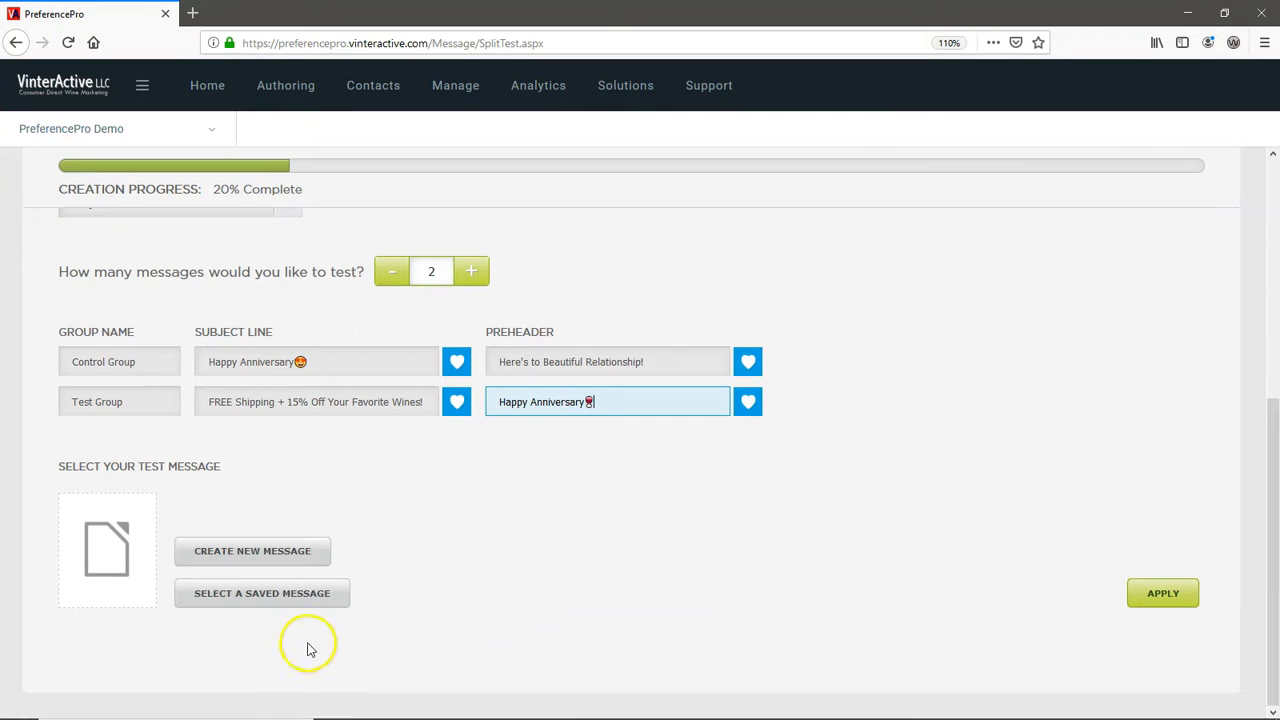
left_click(264, 597)
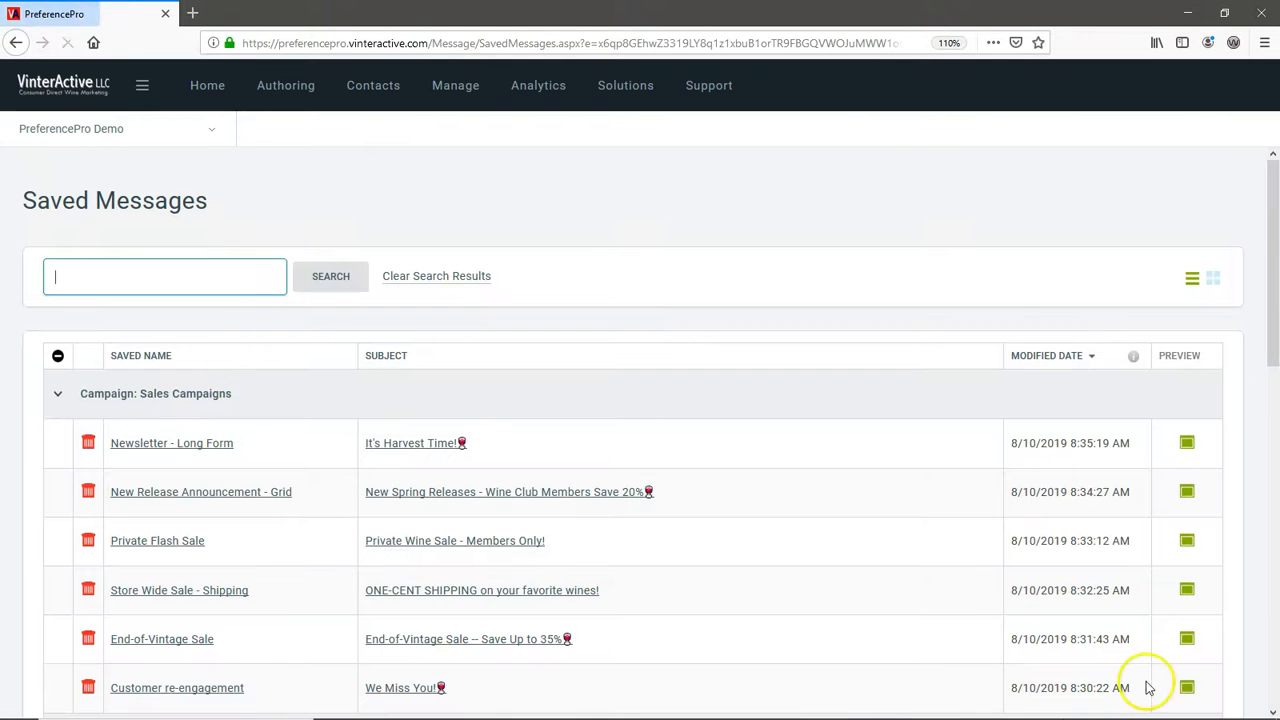
left_click_drag(1269, 343, 1275, 628)
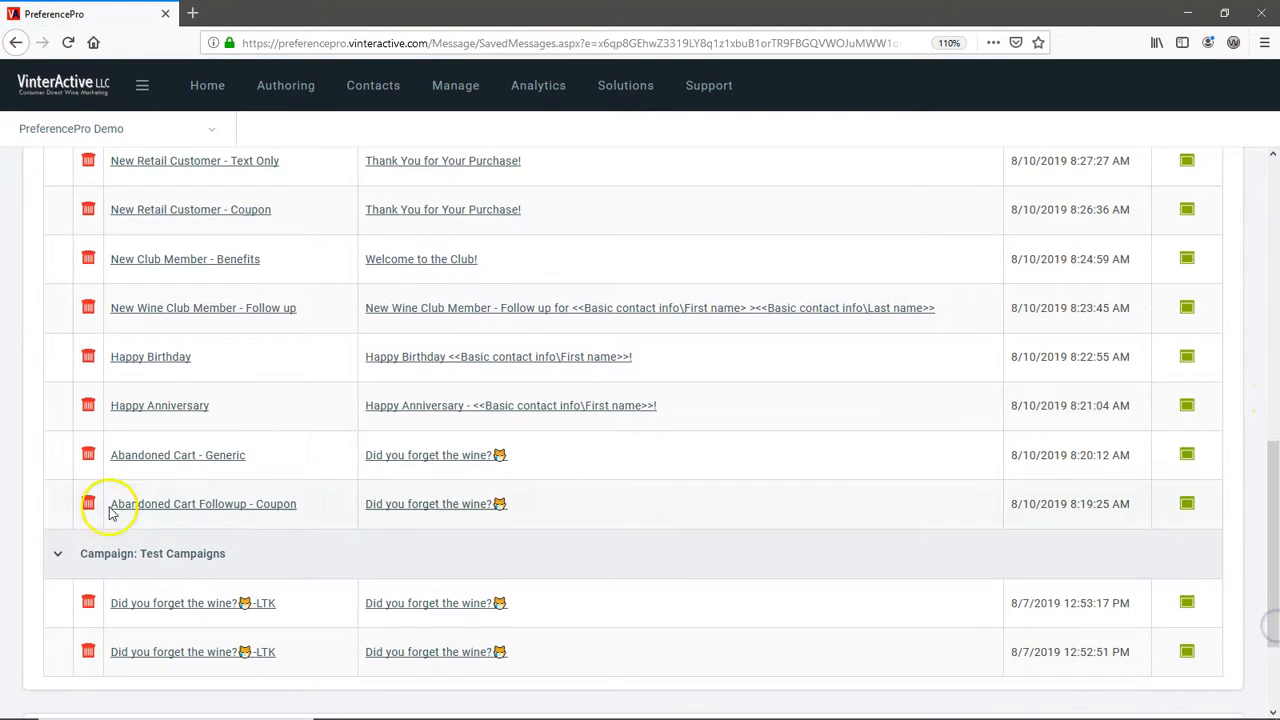
left_click(149, 410)
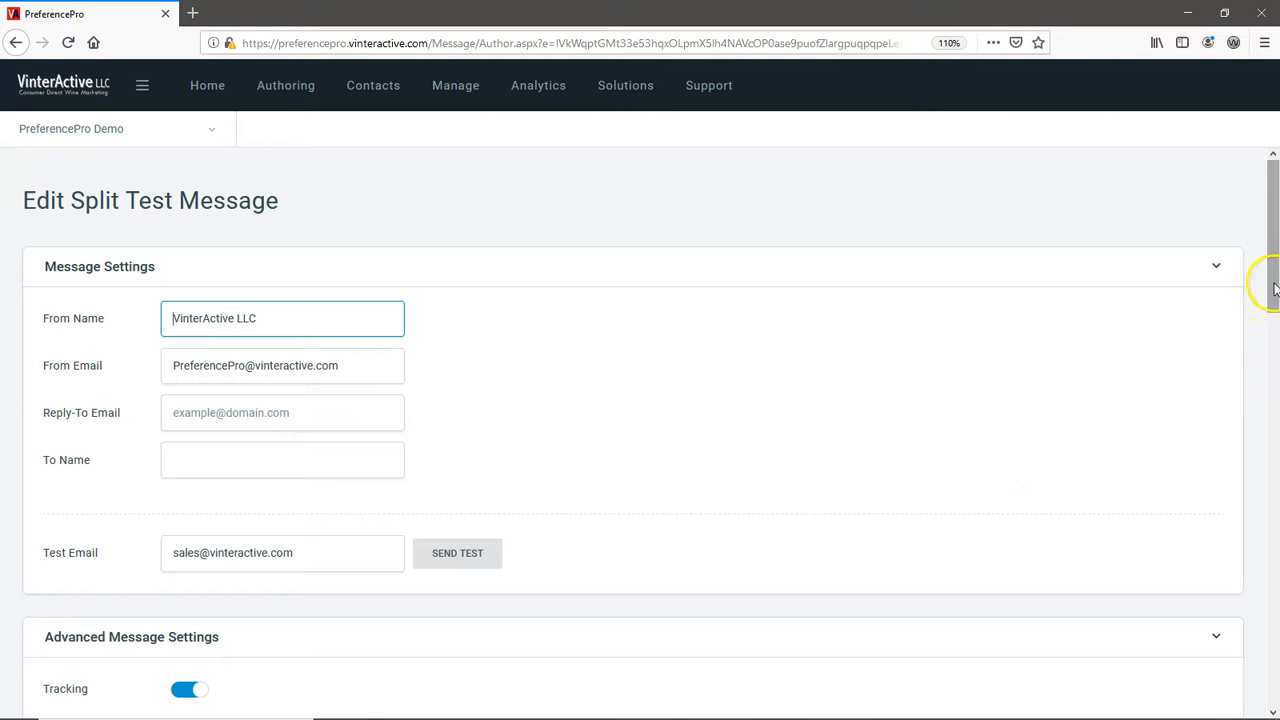
- Commit the message to the split test with its existing settings and apply the test criteria
left_click_drag(1274, 289, 1257, 680)
left_click(1204, 684)
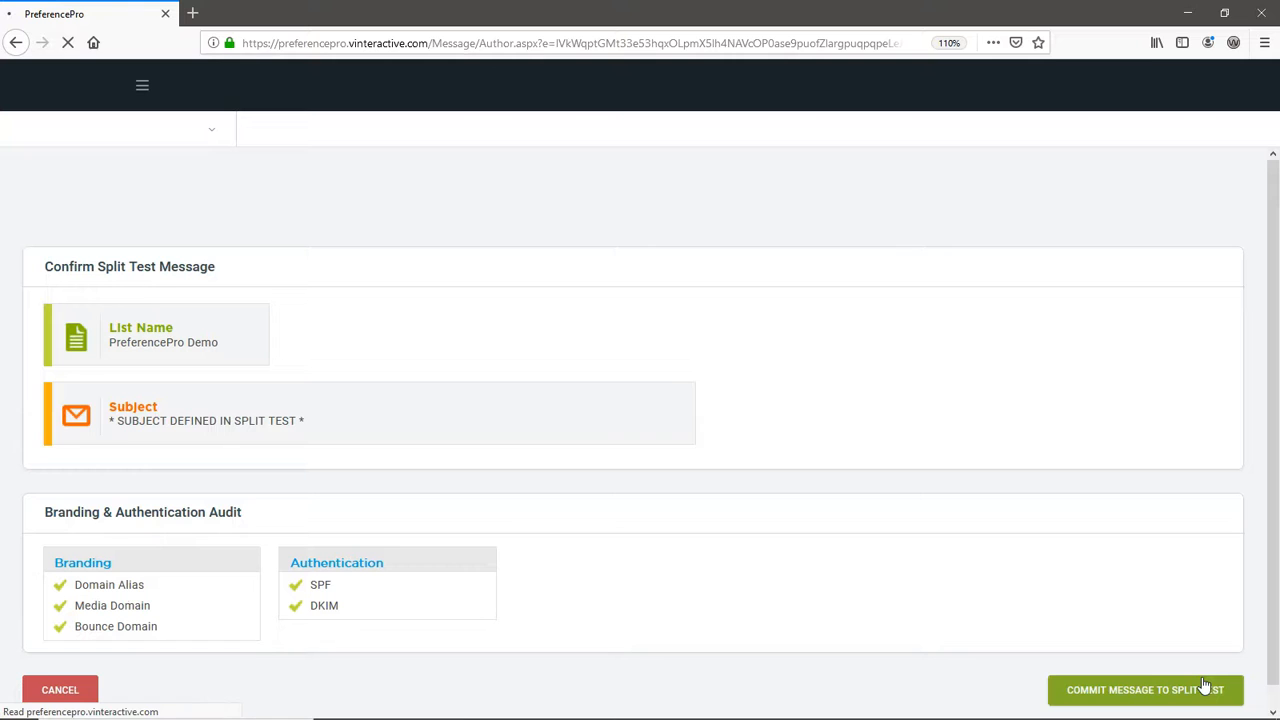
left_click(1201, 692)
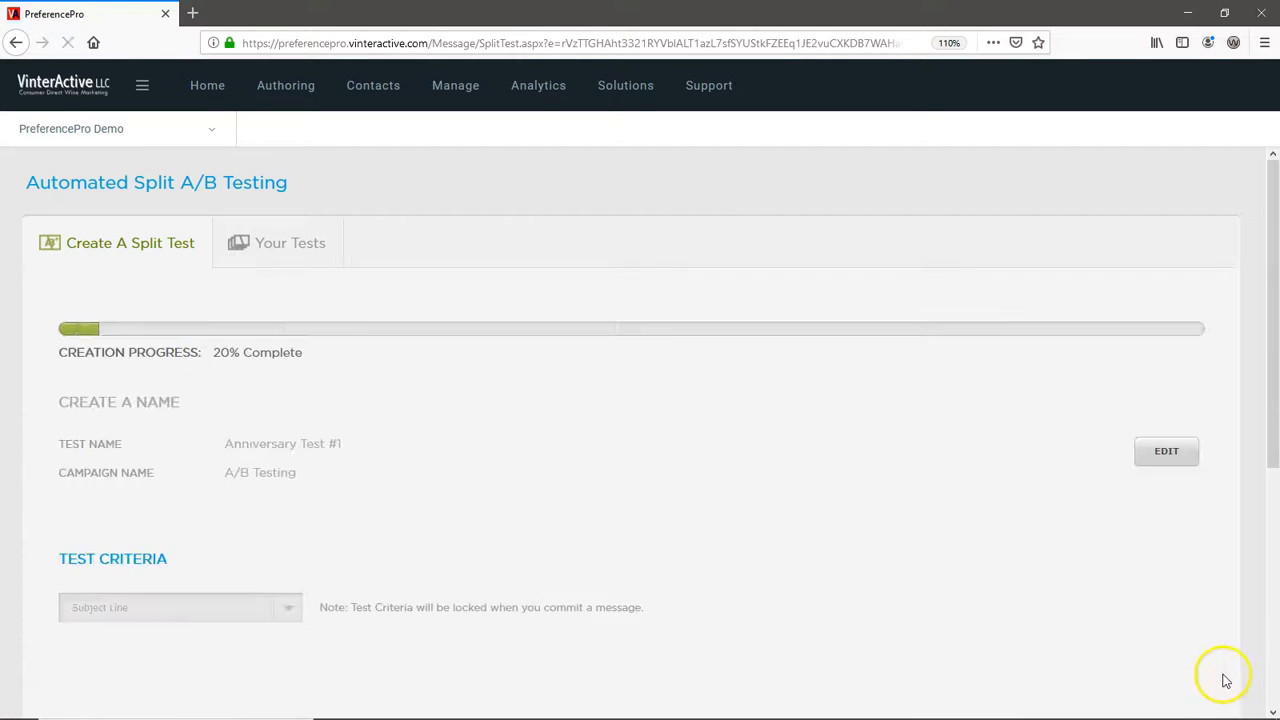
left_click(1167, 681)
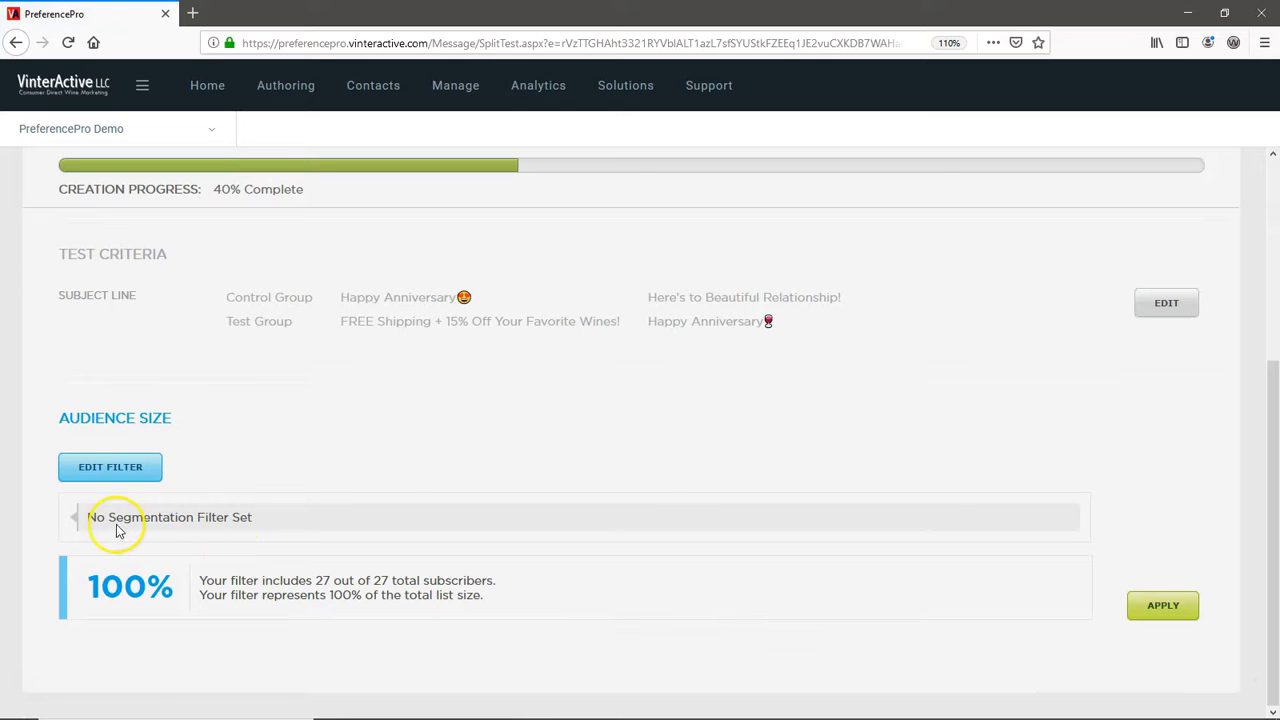
left_click(90, 476)
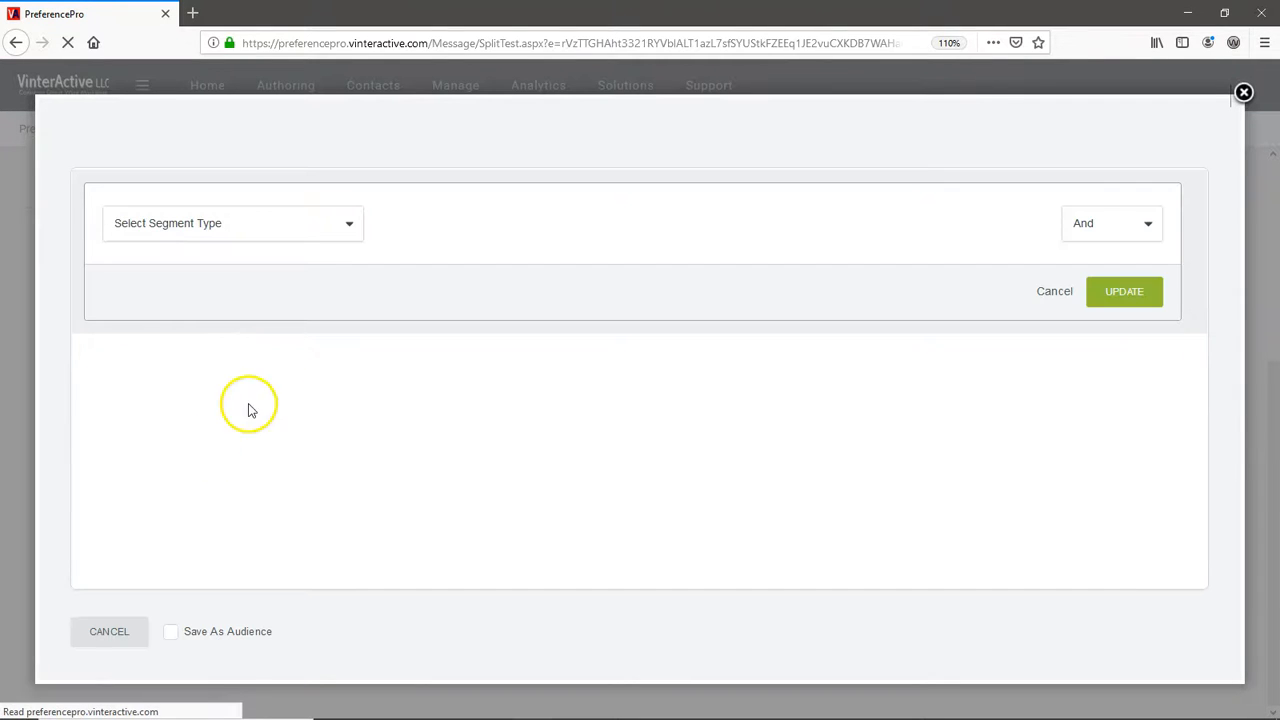
left_click(342, 234)
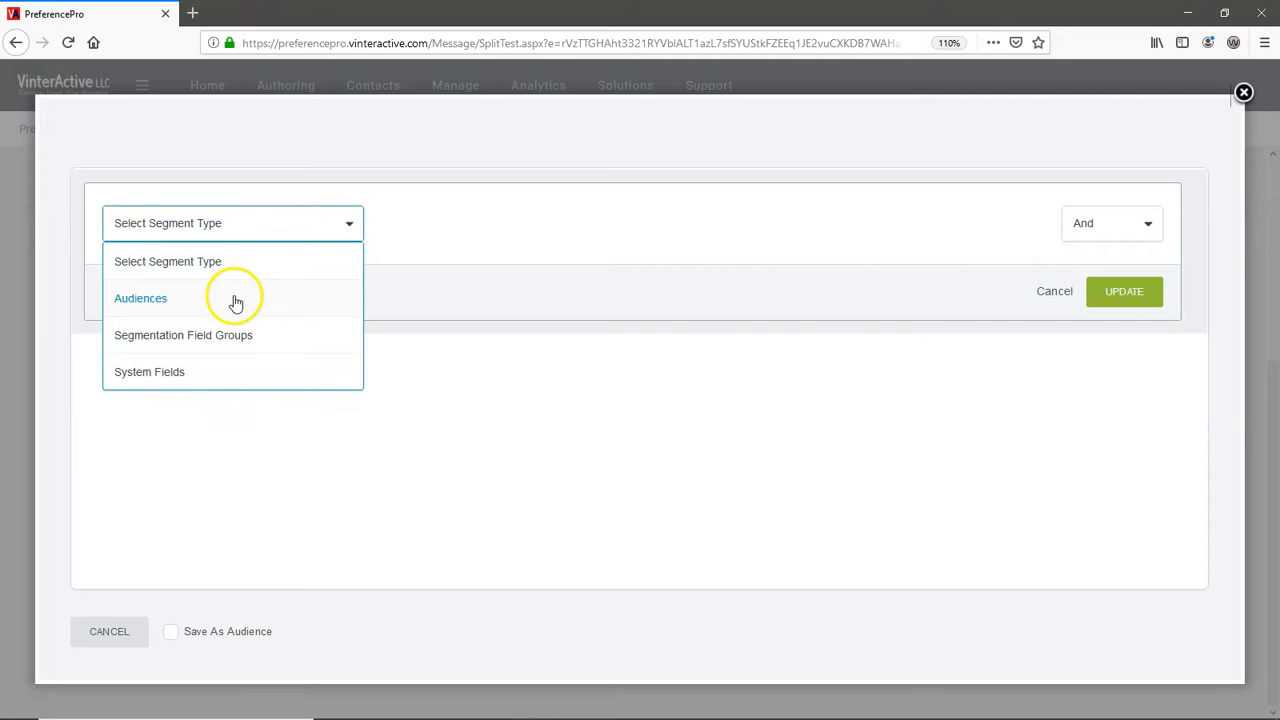
left_click(234, 298)
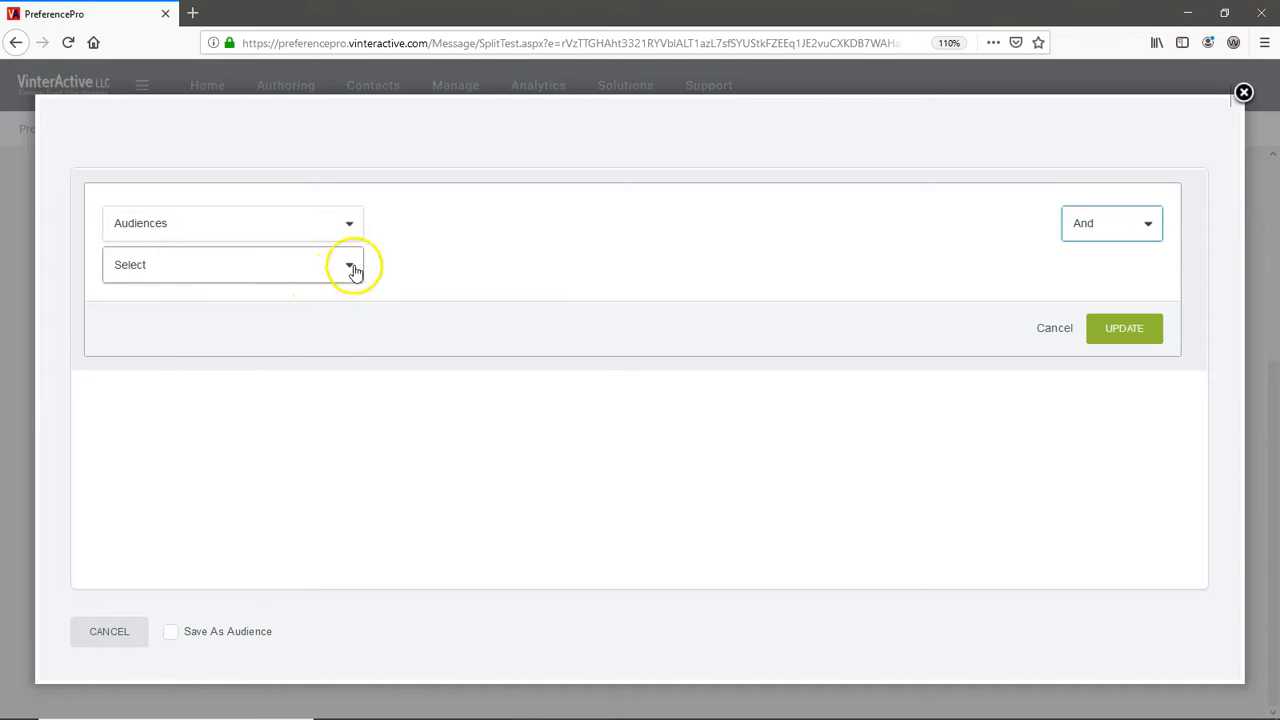
left_click(352, 266)
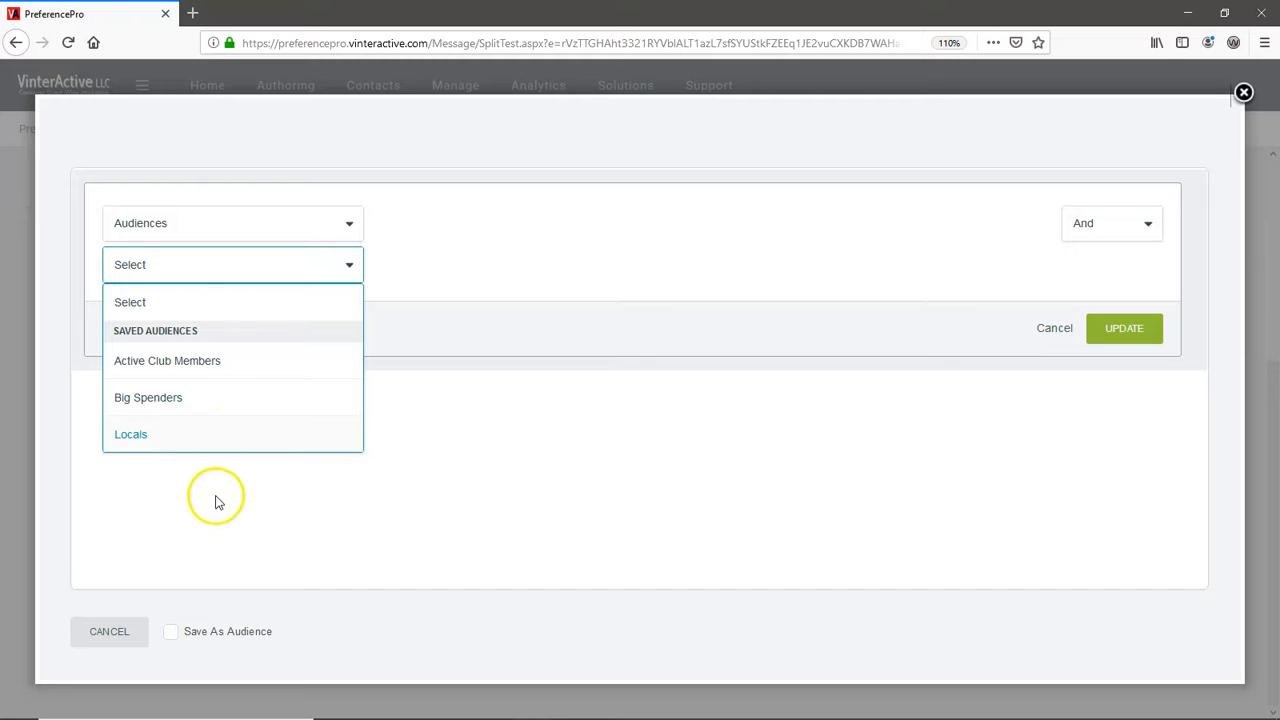
left_click(141, 634)
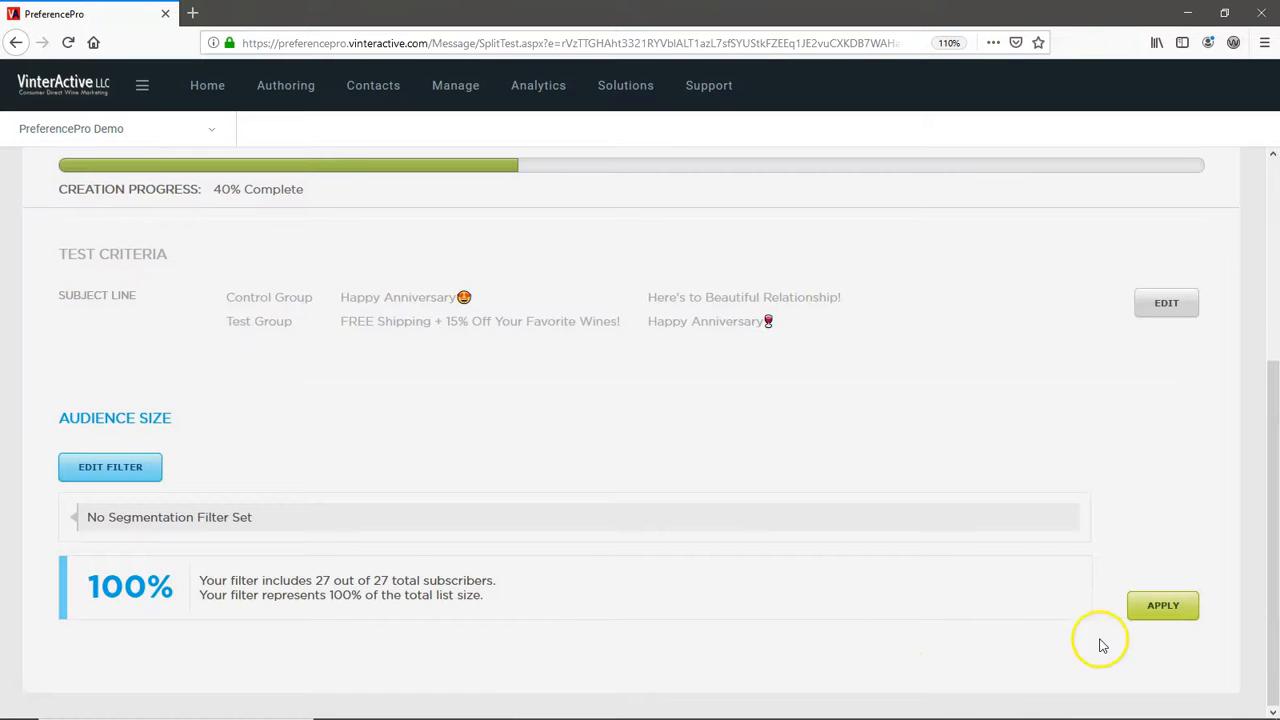
- Apply the audience without a segmentation filter, and apply a test type whose winner is determined by Open Rate
left_click(1155, 610)
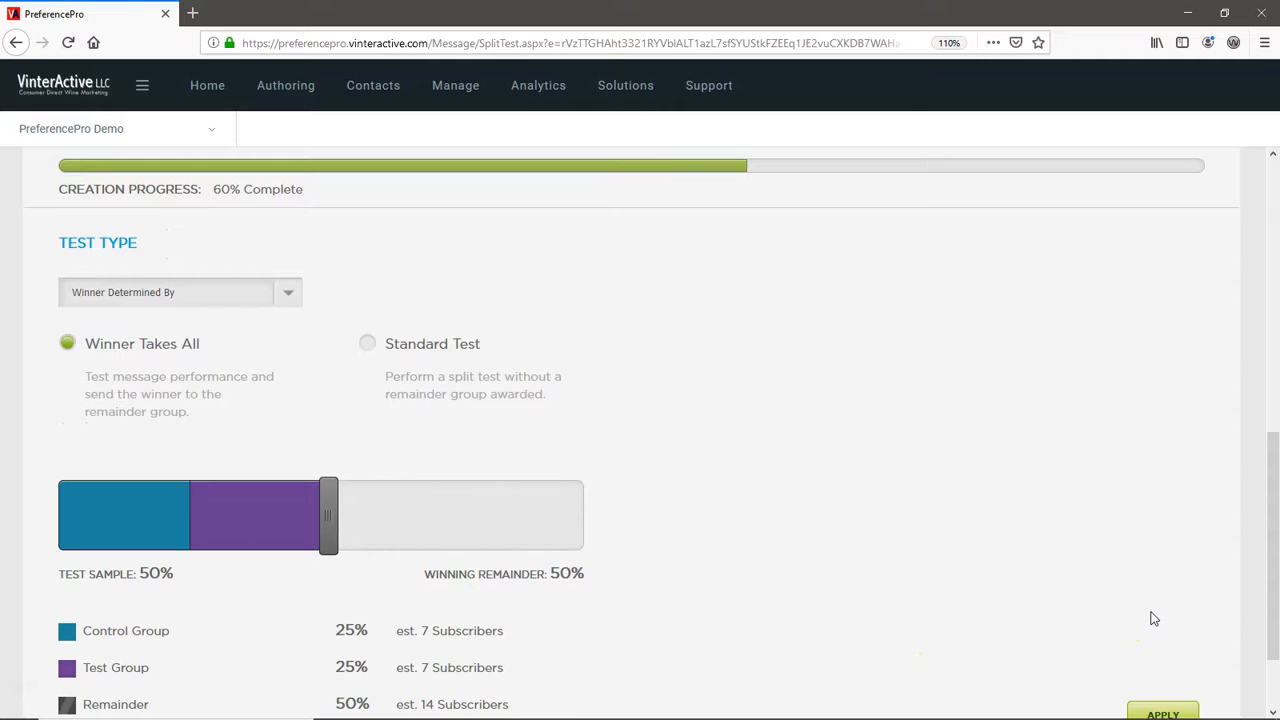
left_click(287, 294)
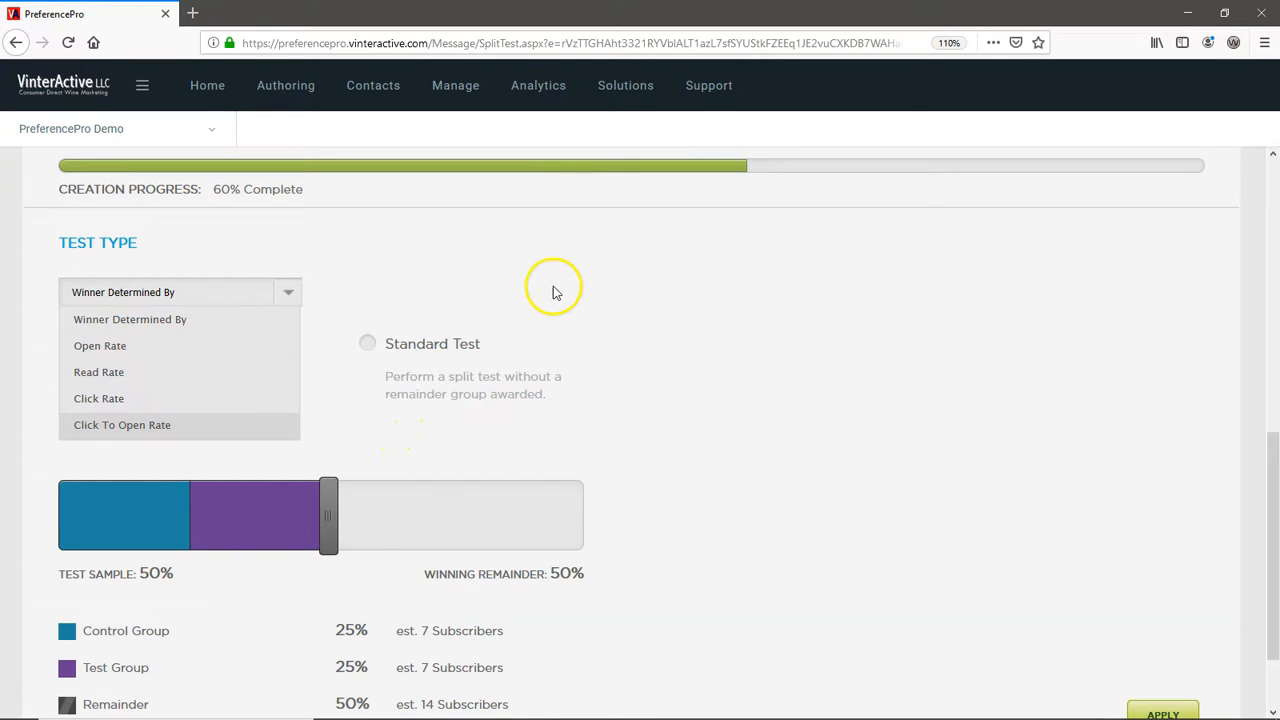
left_click(152, 345)
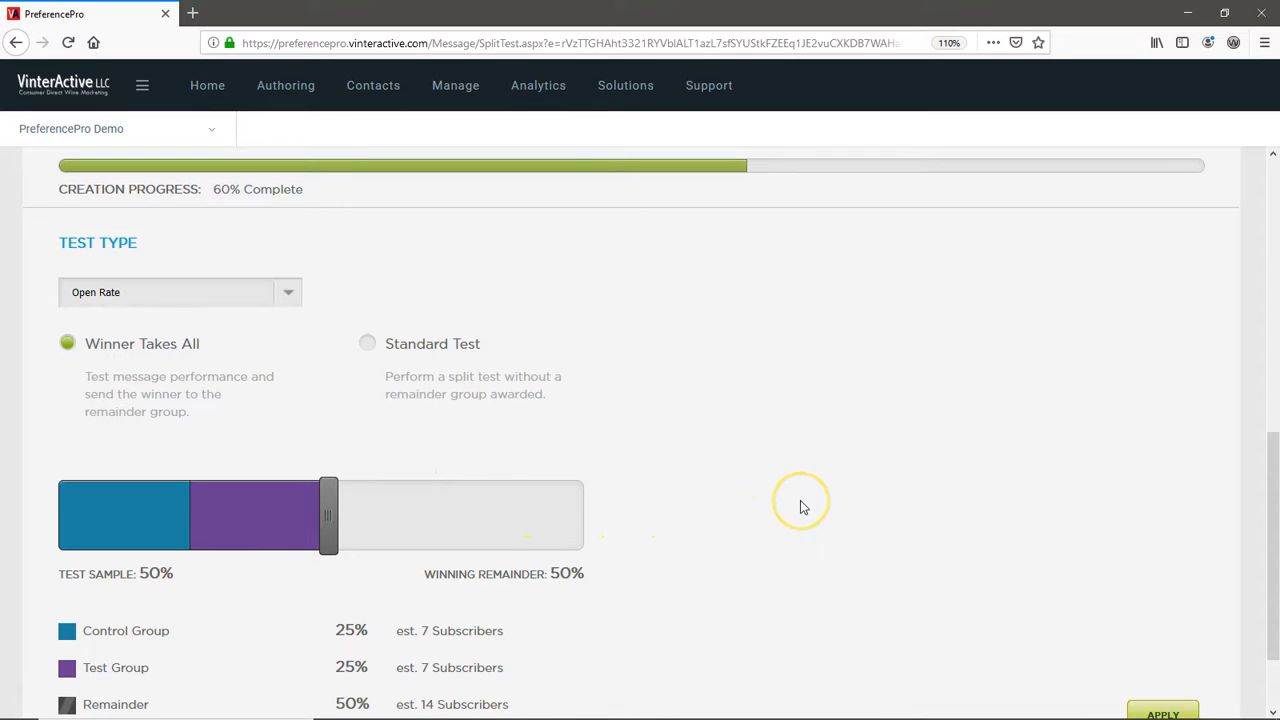
scroll(800, 507, "down", 2)
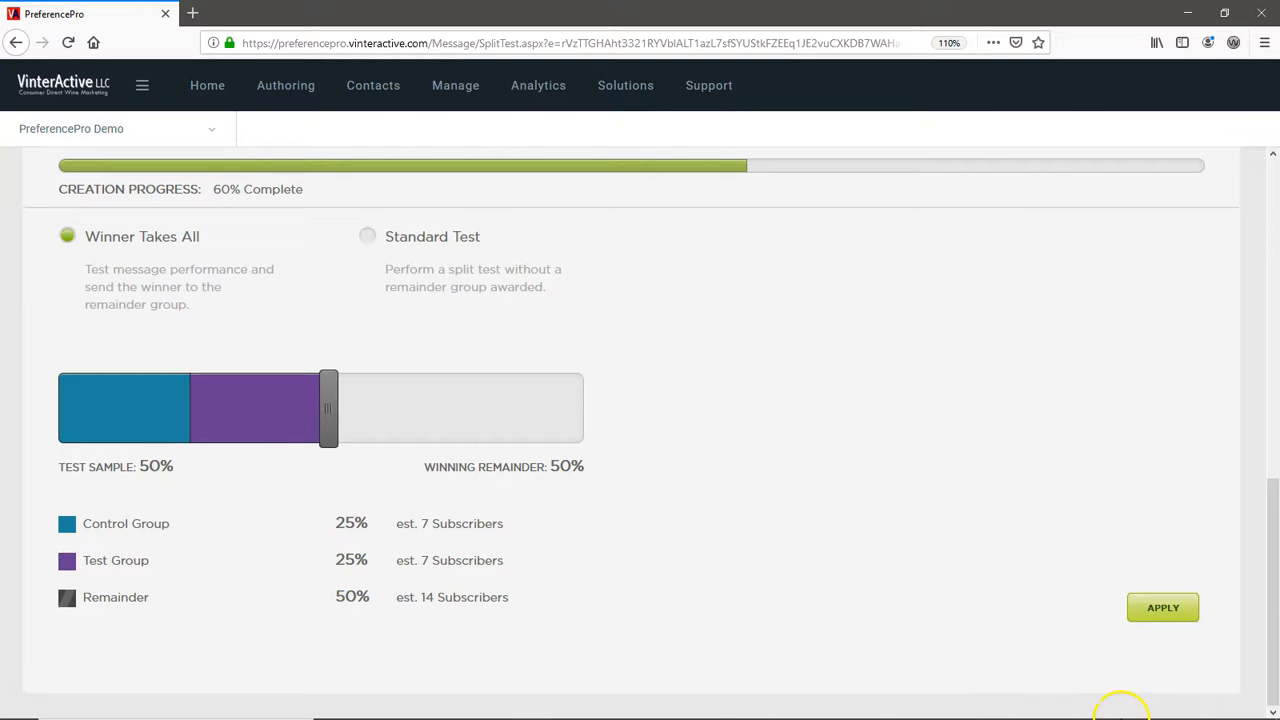
left_click(1163, 607)
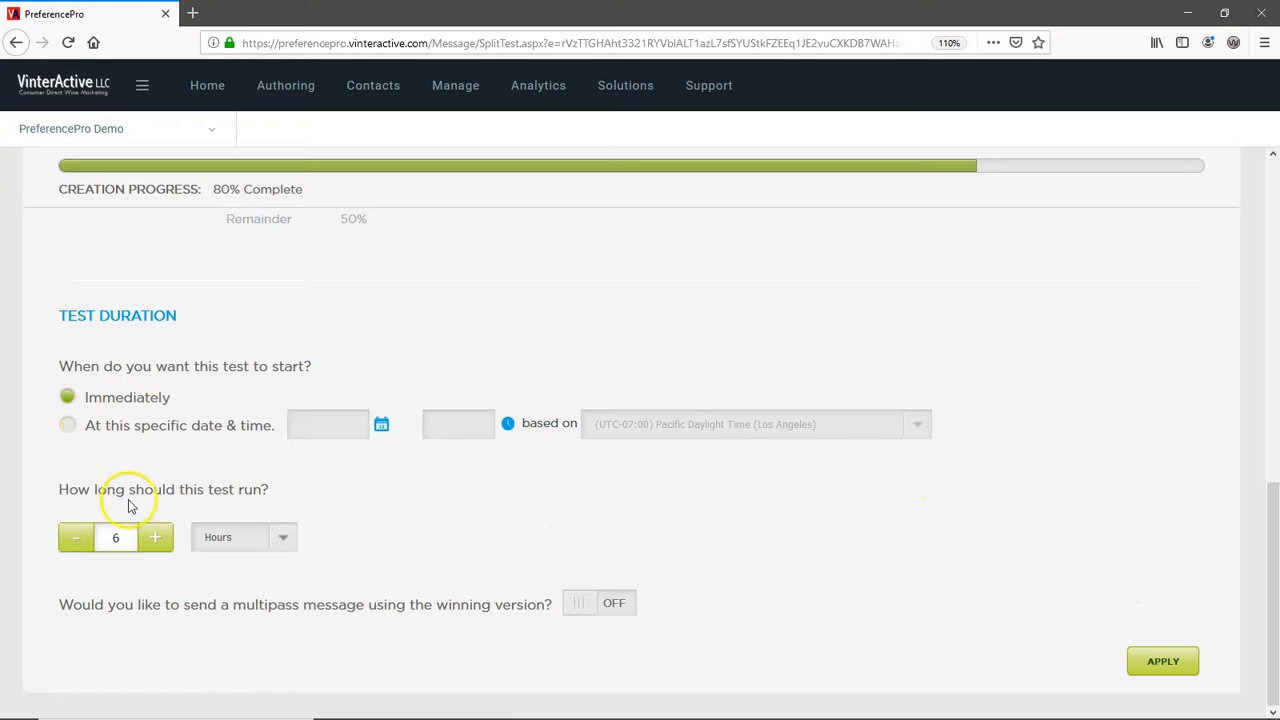
- Set the test to run for 12 hours and apply the test duration
left_click(155, 546)
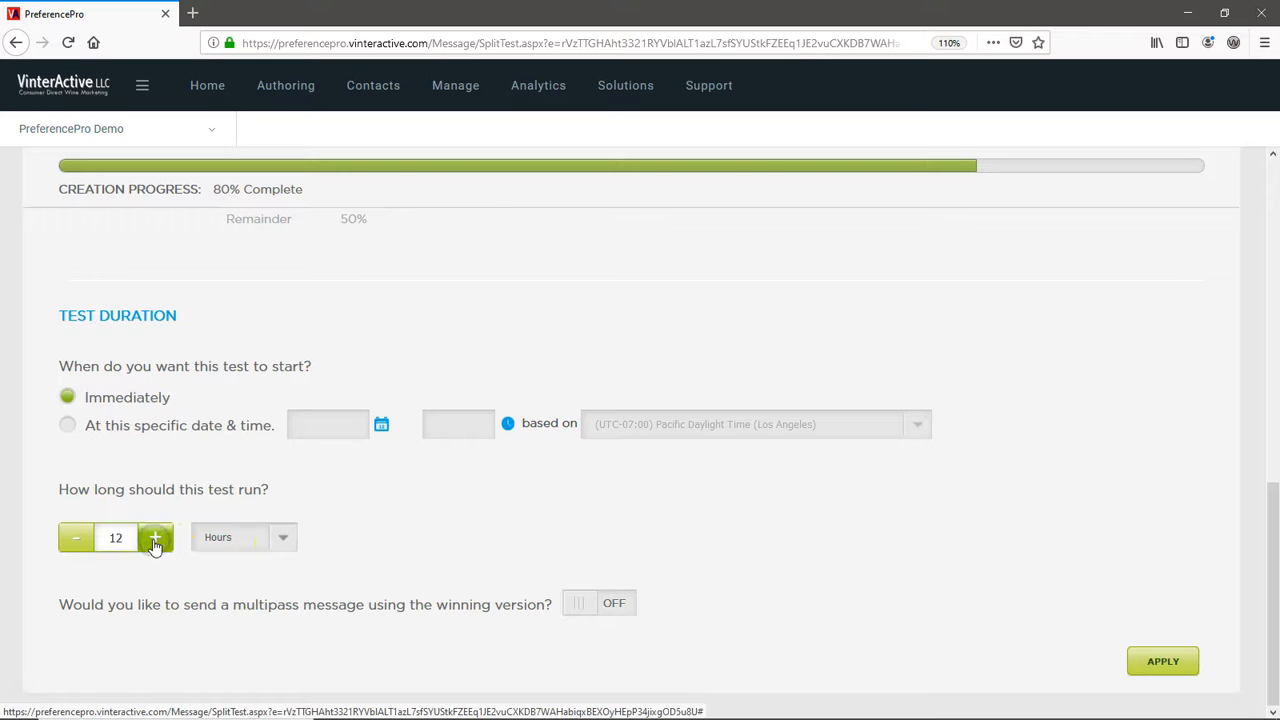
left_click(1157, 666)
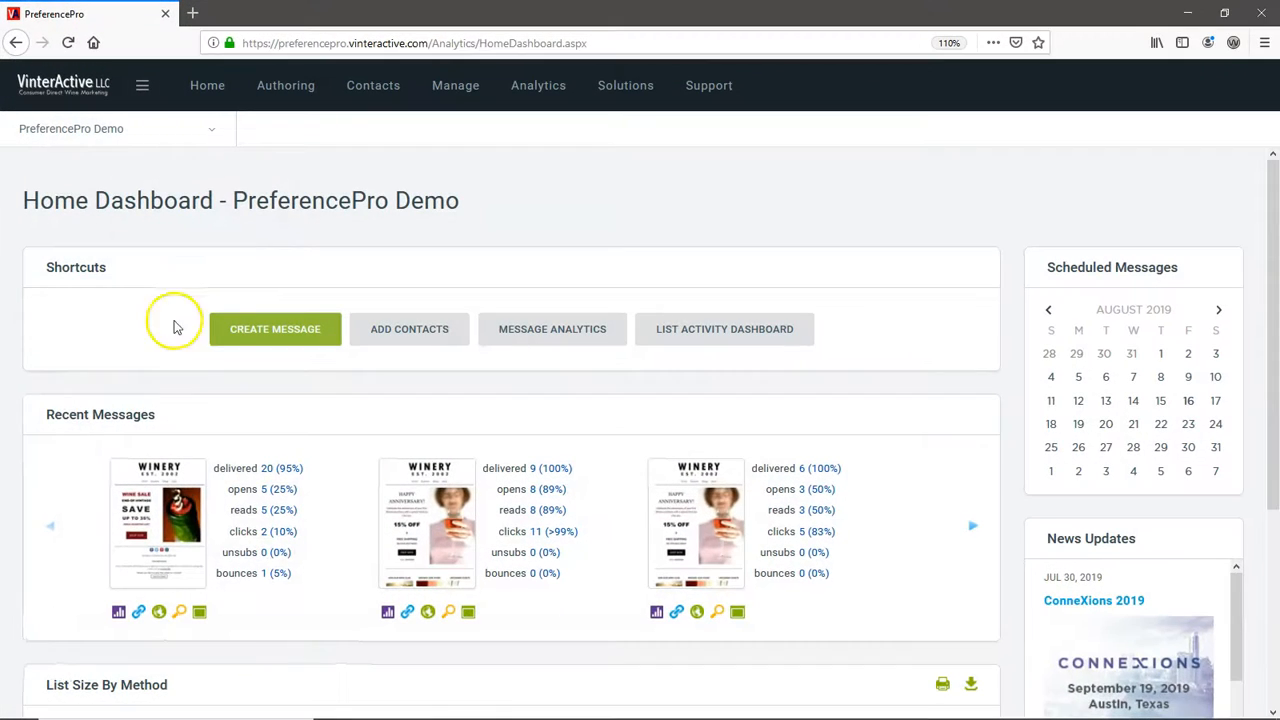
- Open the results of the completed split test Anniversary Test #1 and examine its rate metrics and test settings
left_click(325, 91)
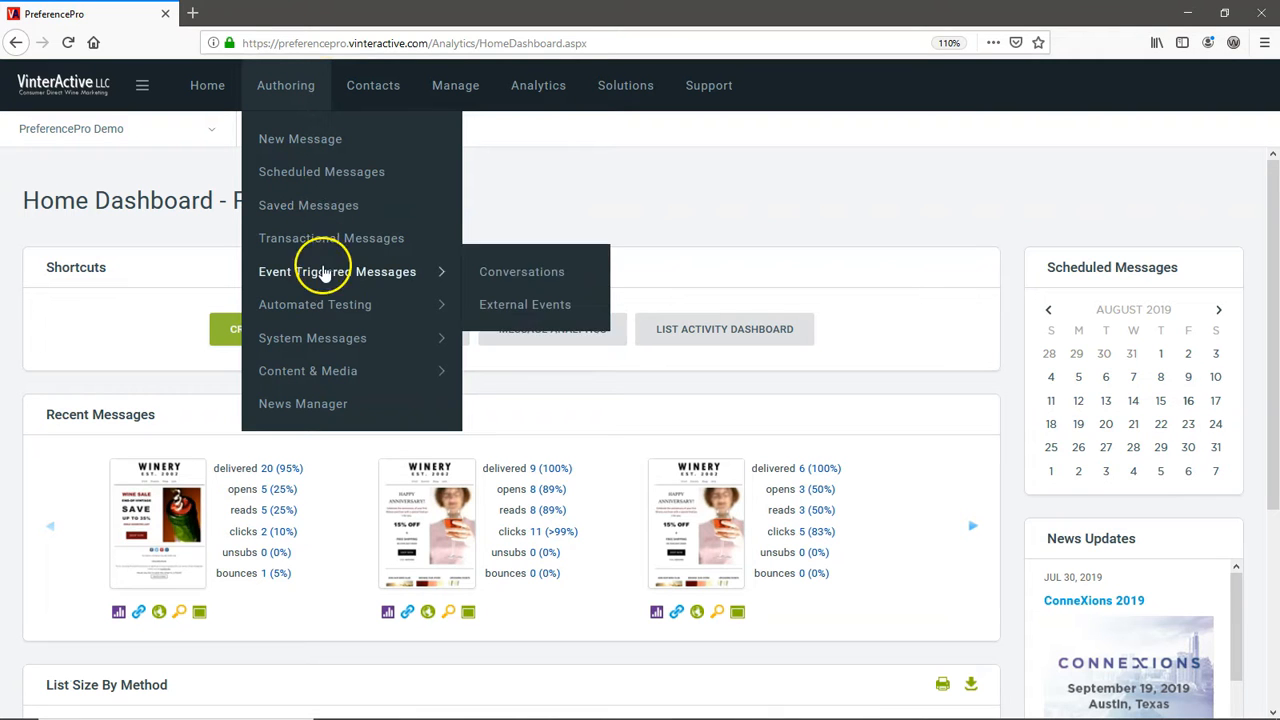
mouse_move(334, 304)
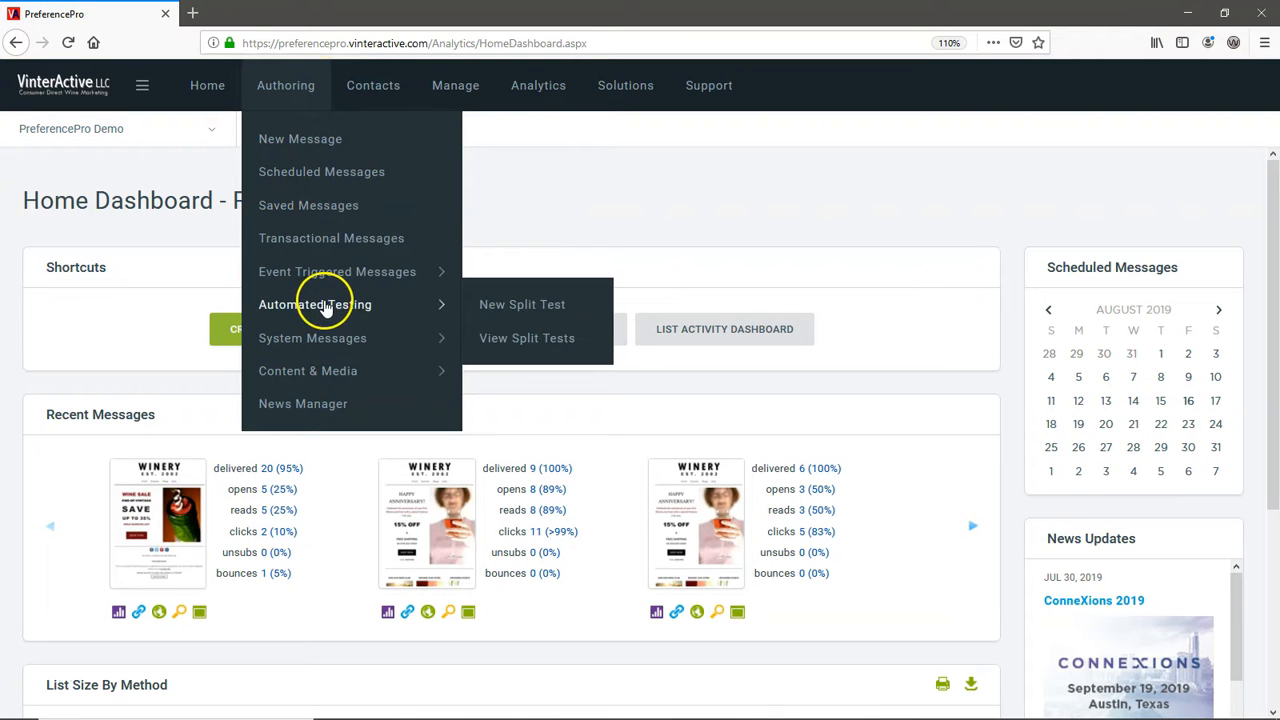
left_click(475, 340)
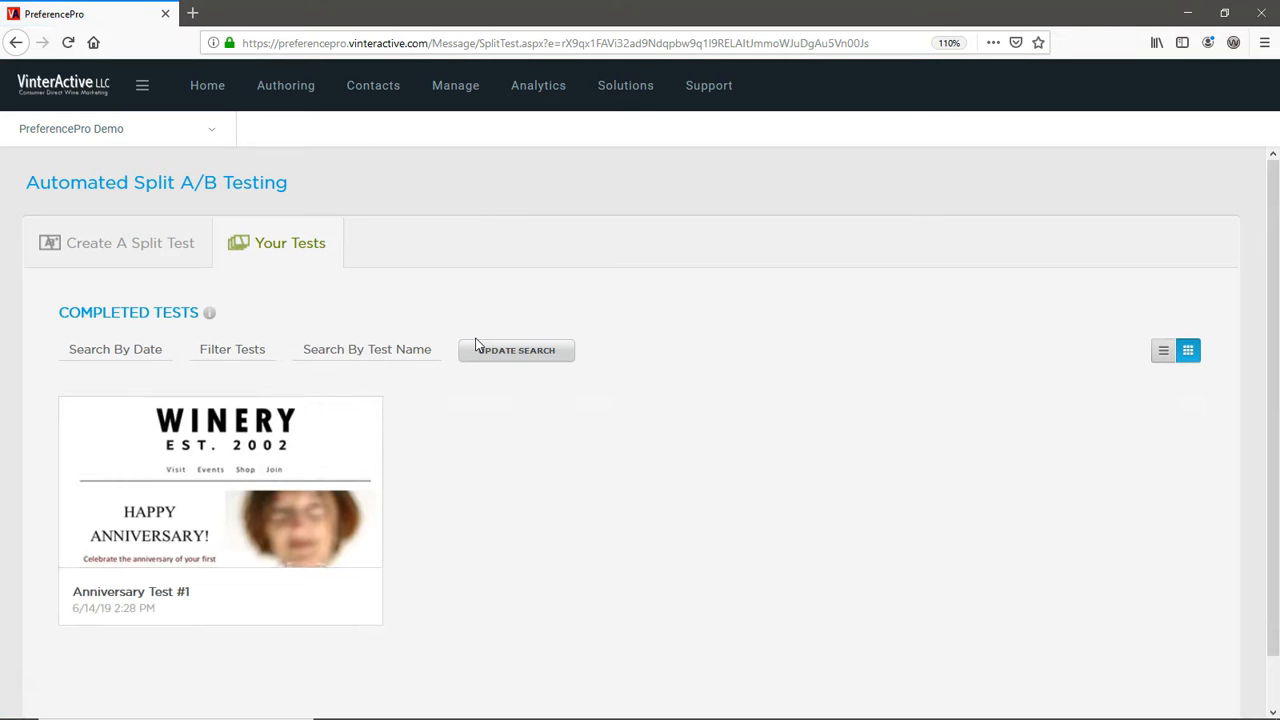
mouse_move(327, 502)
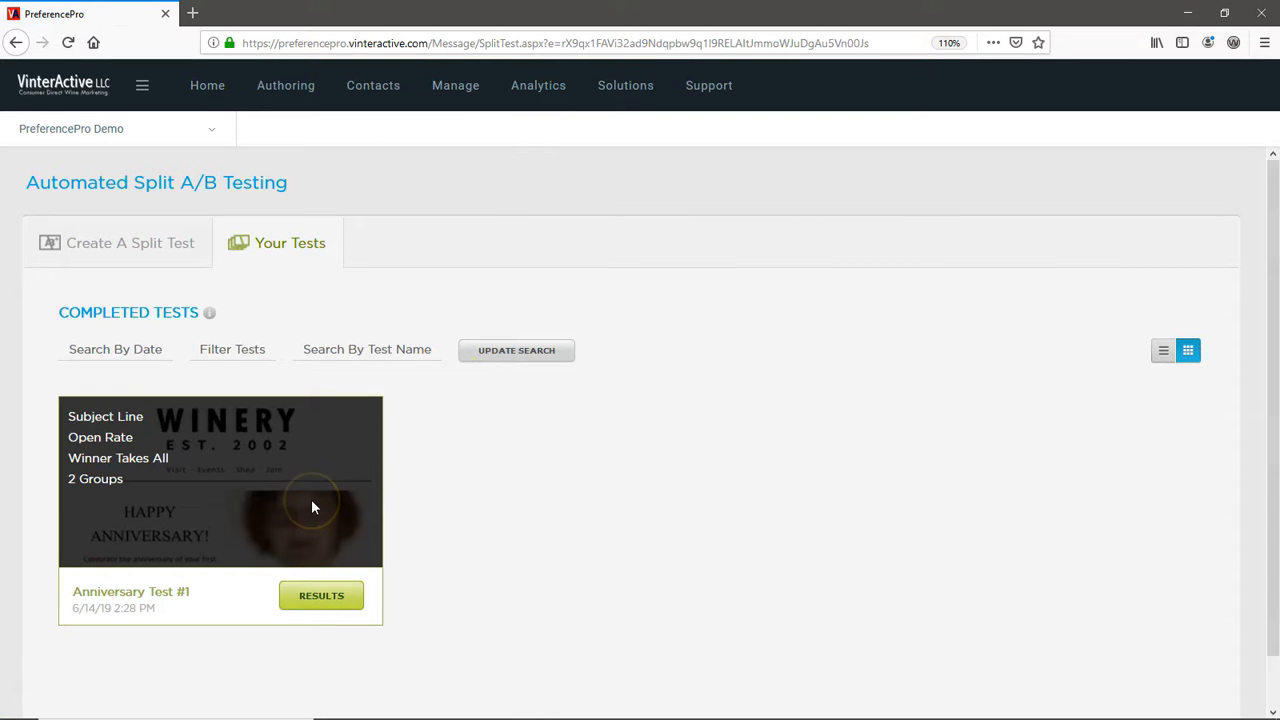
left_click(335, 597)
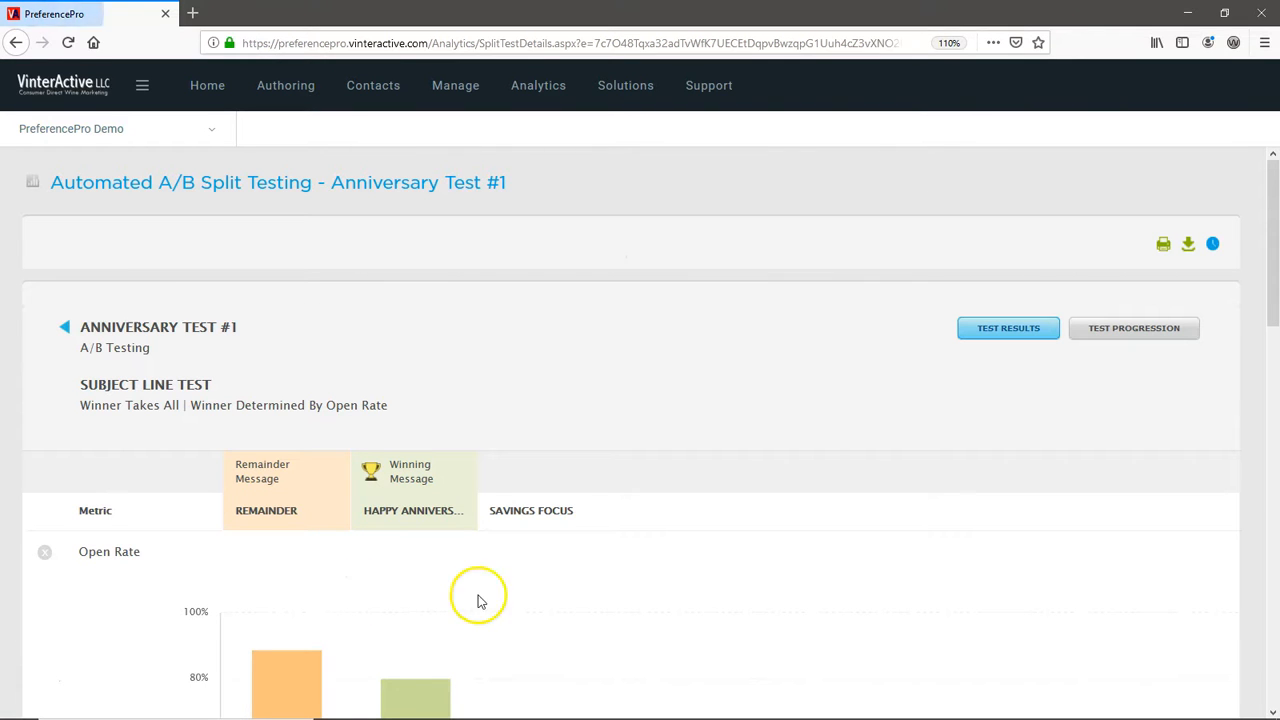
scroll(777, 557, "down", 3)
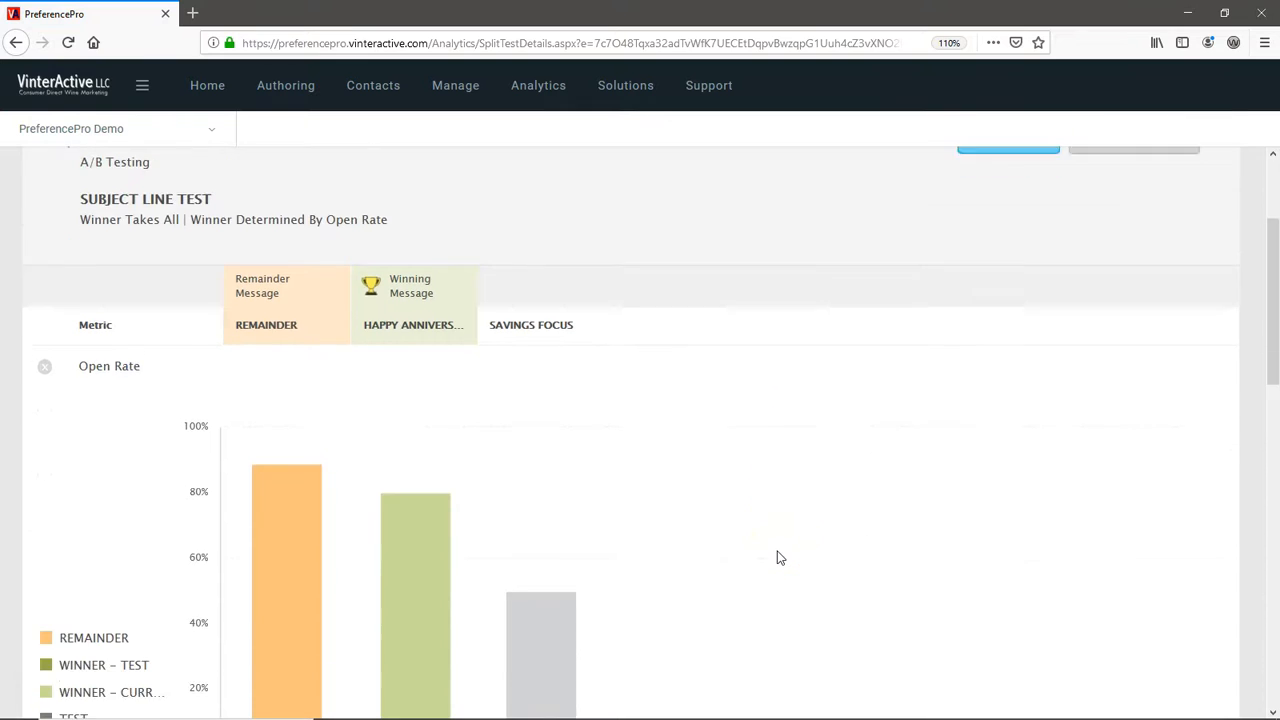
scroll(780, 557, "down", 5)
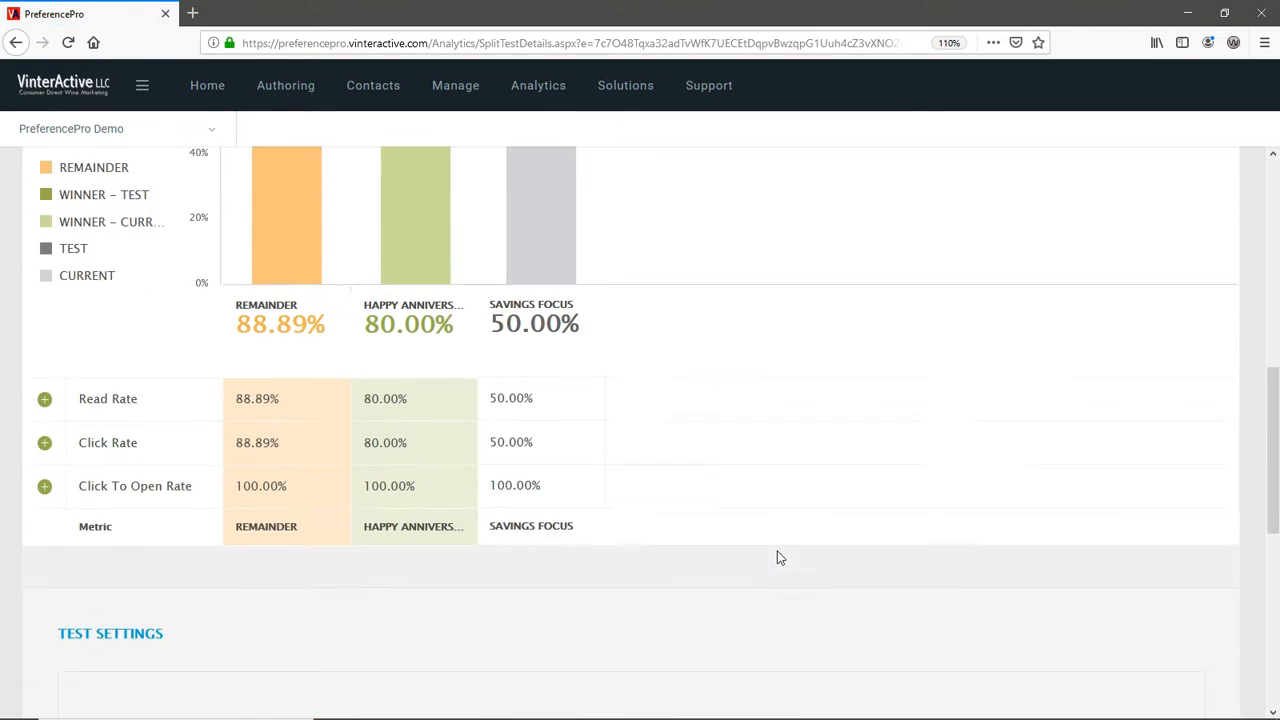
scroll(780, 557, "down", 1)
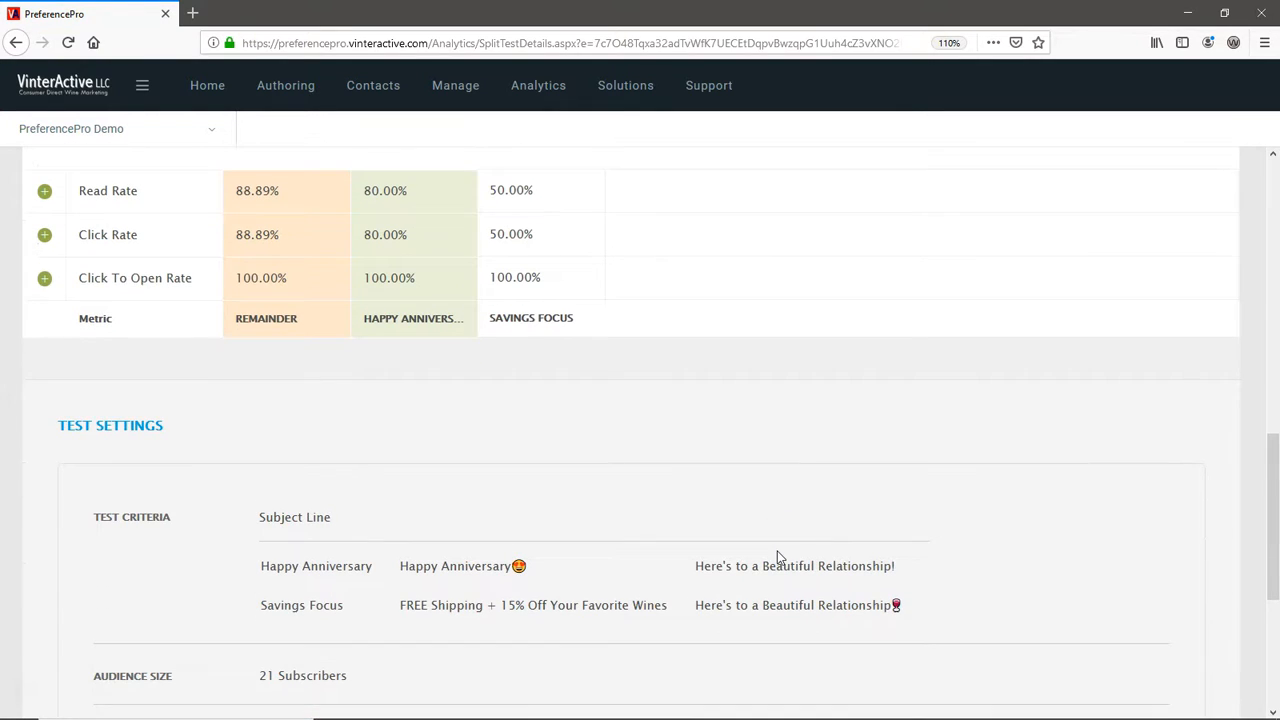